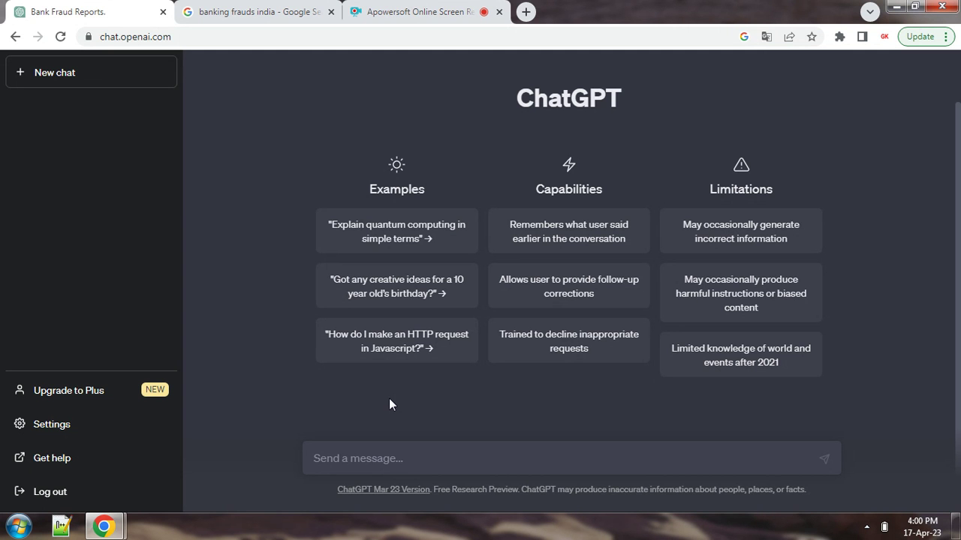
# Copy the full featured-snippet paragraph on bank frauds in FY20 to FY22, without its date, from the "banking frauds india" Google results.
pyautogui.click(259, 20)
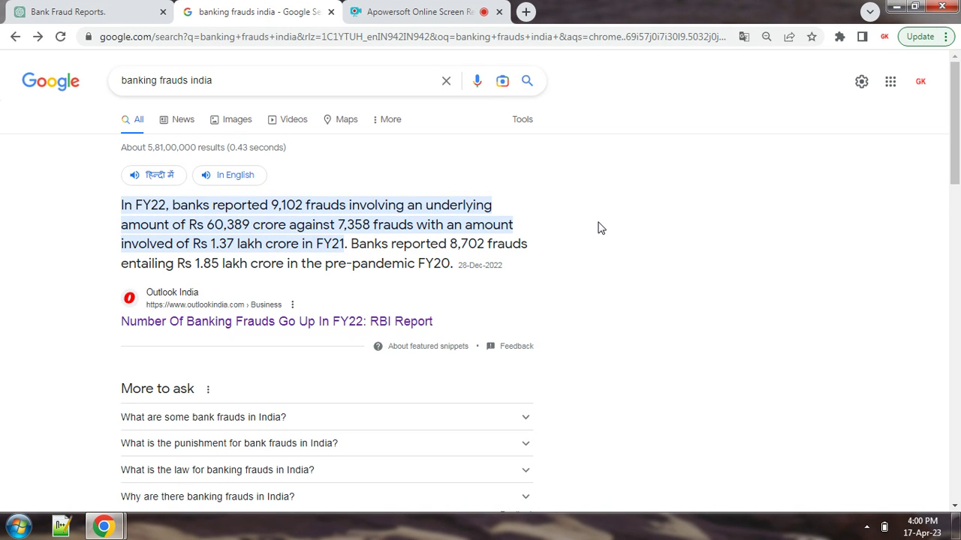
pyautogui.tripleClick(280, 240)
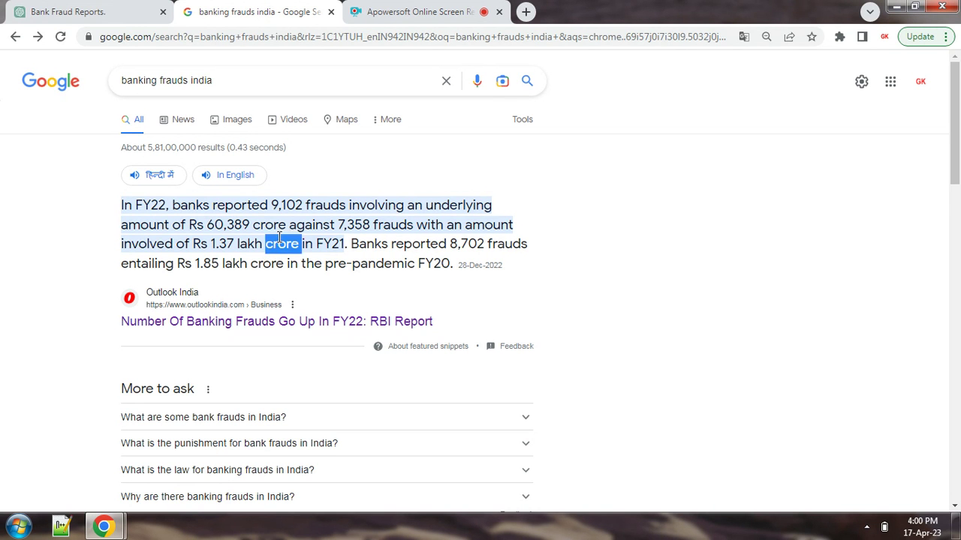
pyautogui.hotkey('shift', 'Left')
pyautogui.hotkey('shift', 'Left')
pyautogui.hotkey('shift', 'Left')
pyautogui.hotkey('shift', 'Left')
pyautogui.hotkey('shift', 'Left')
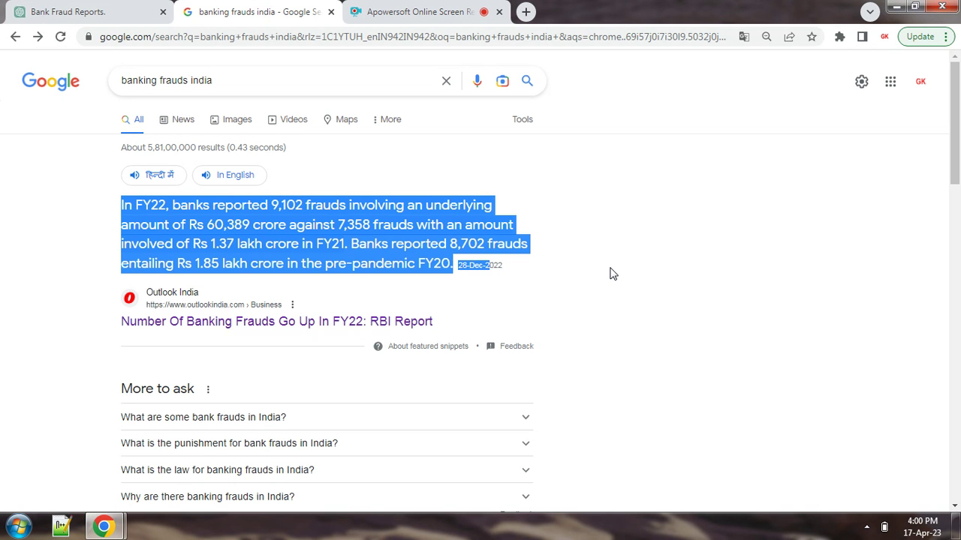
pyautogui.hotkey('shift', 'Left')
pyautogui.hotkey('shift', 'Left')
pyautogui.hotkey('shift', 'Left')
pyautogui.hotkey('shift', 'Left')
pyautogui.hotkey('shift', 'Left')
pyautogui.hotkey('shift', 'Left')
pyautogui.hotkey('ctrl', 'c')
pyautogui.click(611, 274)
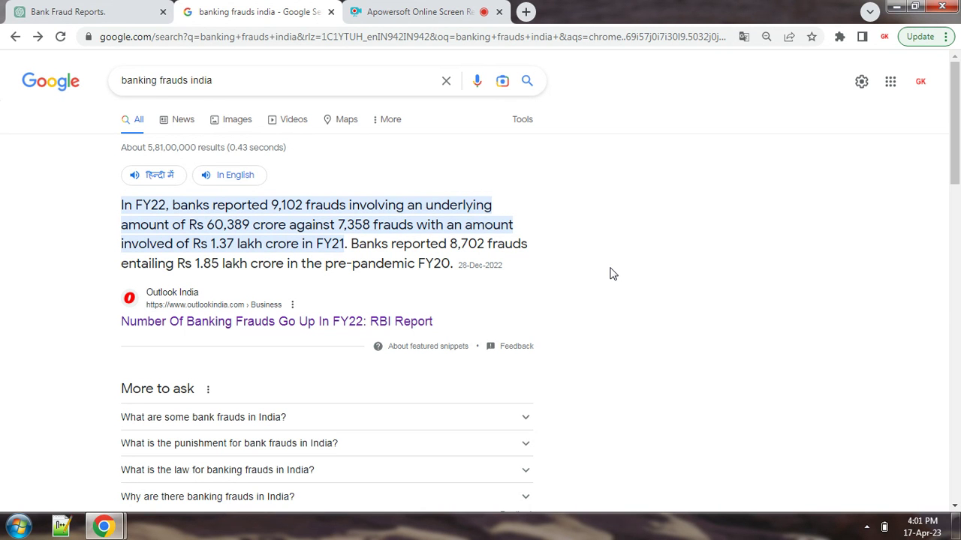
# Draft a ChatGPT message reading "convert following to data table :" followed by the copied bank fraud paragraph.
pyautogui.click(91, 9)
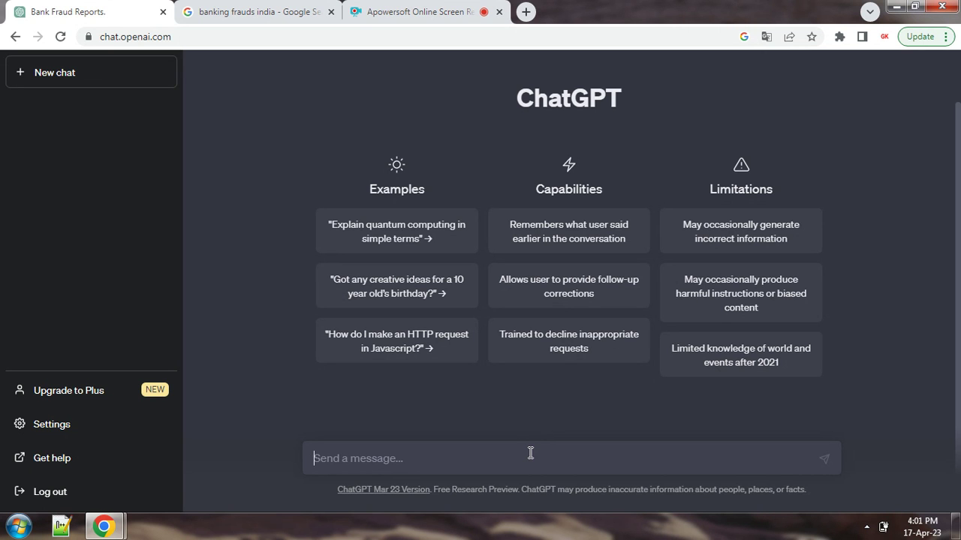
pyautogui.write('CONVER')
pyautogui.press('BackSpace')
pyautogui.press('BackSpace')
pyautogui.press('BackSpace')
pyautogui.press('BackSpace')
pyautogui.press('BackSpace')
pyautogui.press('BackSpace')
pyautogui.write('convert ')
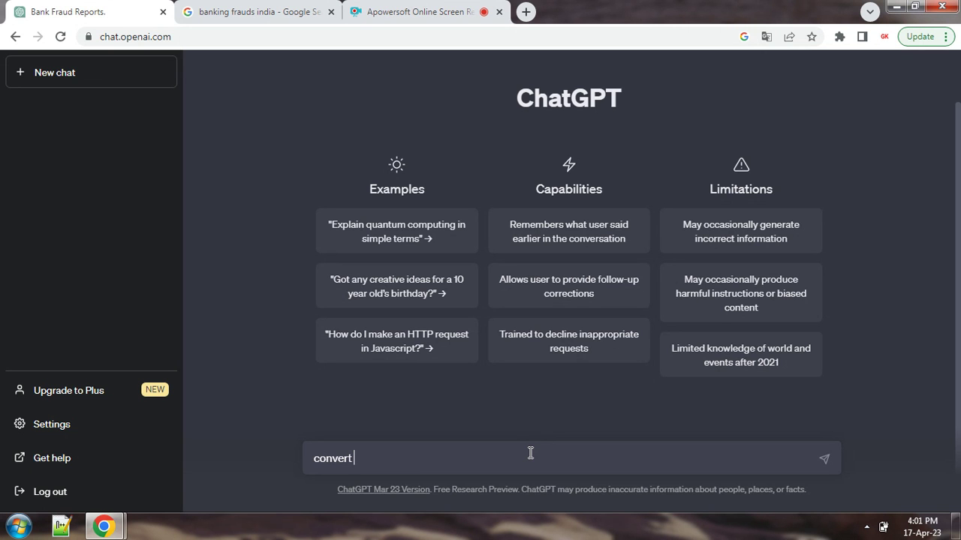
pyautogui.write('following to data table :')
pyautogui.hotkey('ctrl', 'v')
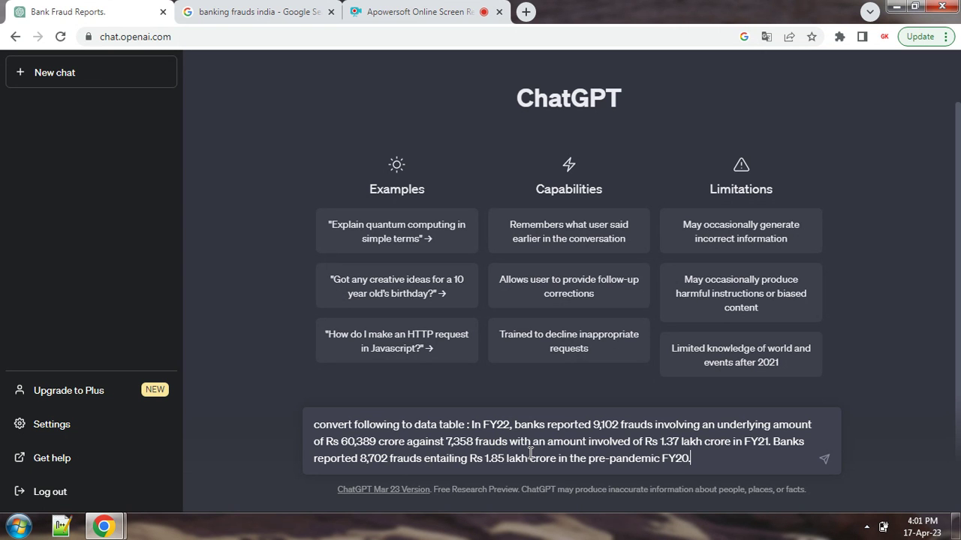
# Highlight the conversion instruction in the drafted message, and the pasted bank fraud text that follows it.
pyautogui.click(471, 424)
pyautogui.hotkey('ctrl', 'shift', 'Left')
pyautogui.hotkey('ctrl', 'shift', 'Left')
pyautogui.hotkey('ctrl', 'shift', 'Left')
pyautogui.hotkey('ctrl', 'shift', 'Left')
pyautogui.hotkey('ctrl', 'shift', 'Left')
pyautogui.hotkey('ctrl', 'shift', 'Left')
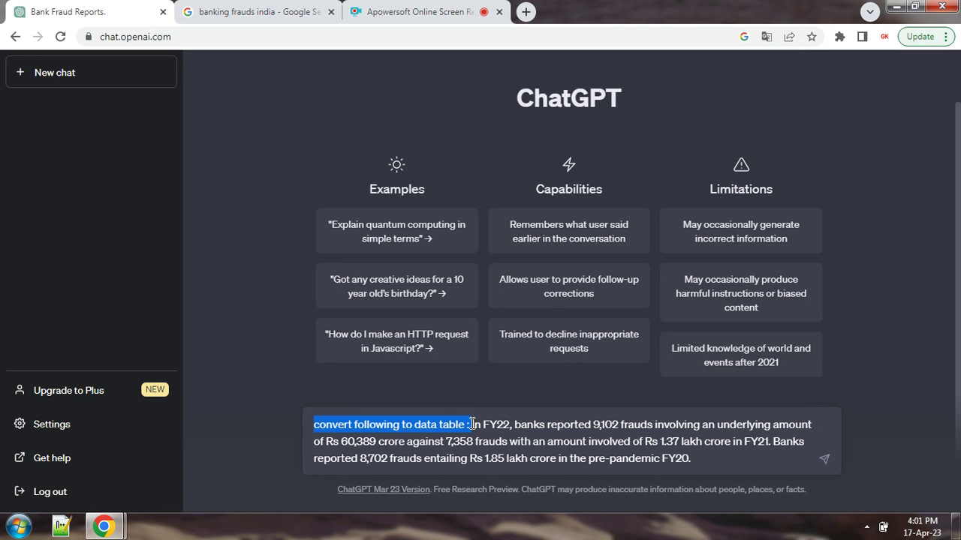
pyautogui.click(472, 424)
pyautogui.hotkey('ctrl', 'shift', 'End')
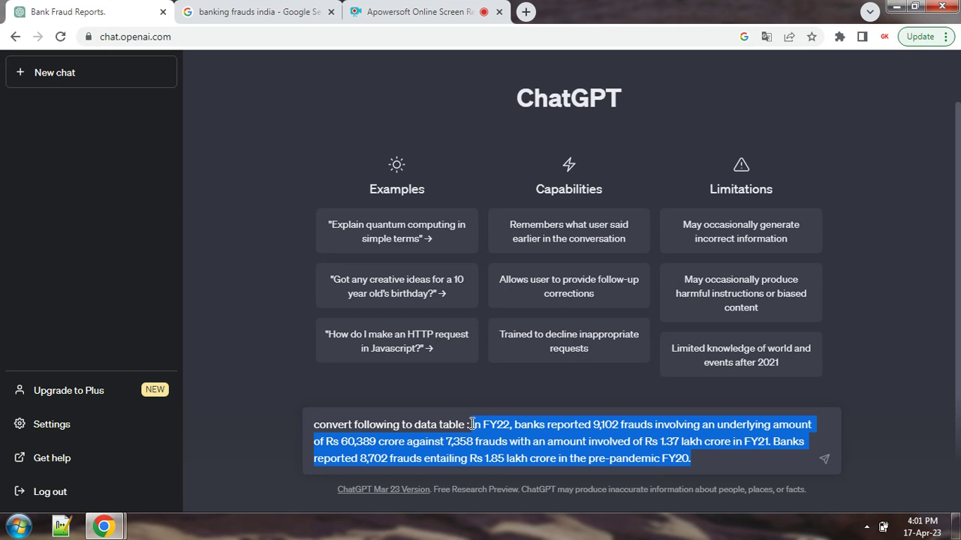
# Send the conversion prompt and look over the generated table of fraud cases by fiscal year.
pyautogui.press('Return')
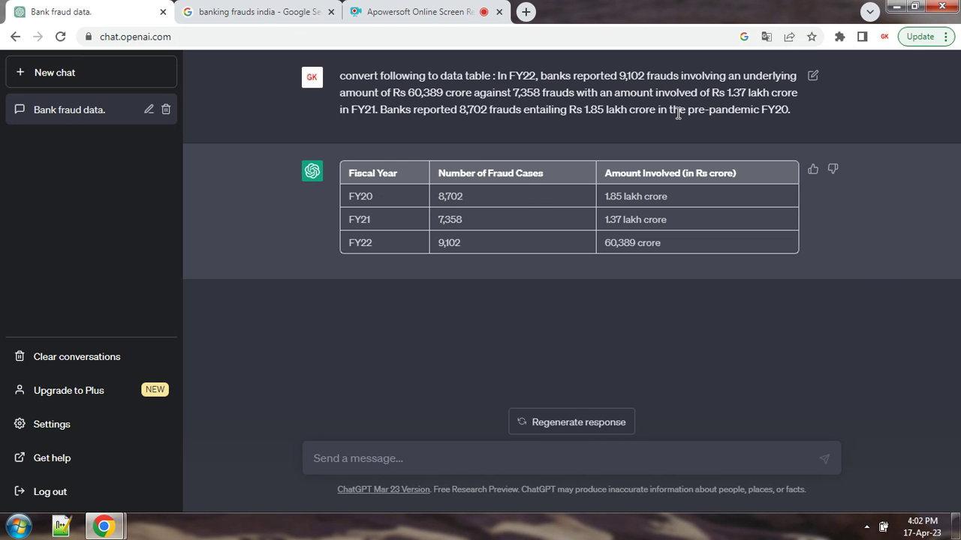
pyautogui.moveTo(347, 173); pyautogui.dragTo(694, 247)
pyautogui.click(712, 290)
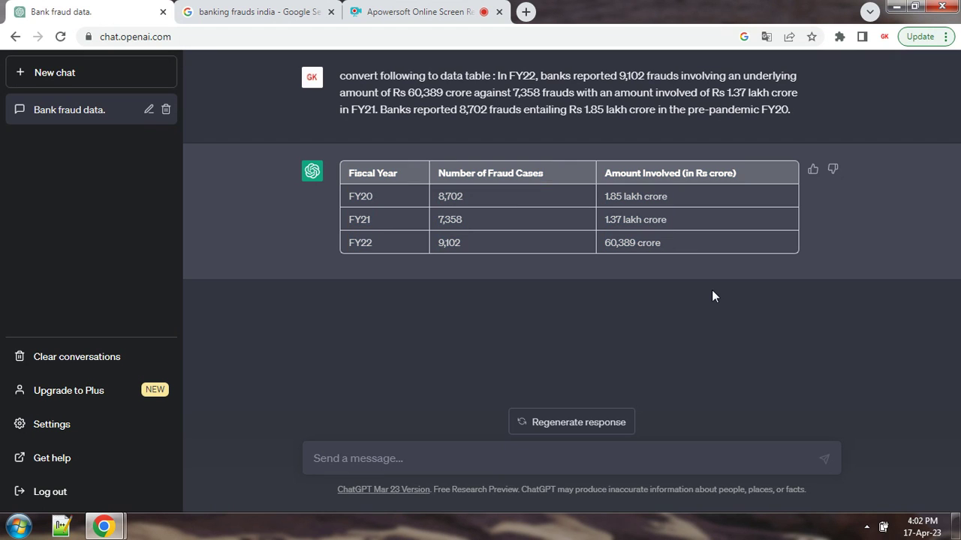